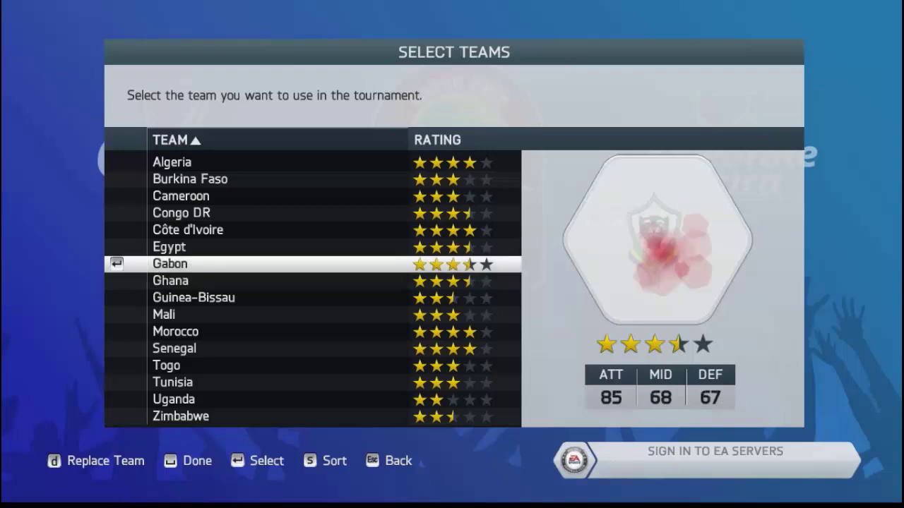
Step: Look through the tournament's team list from Gabon downward, examining each team's badge and ratings
key(Down)
key(Down)
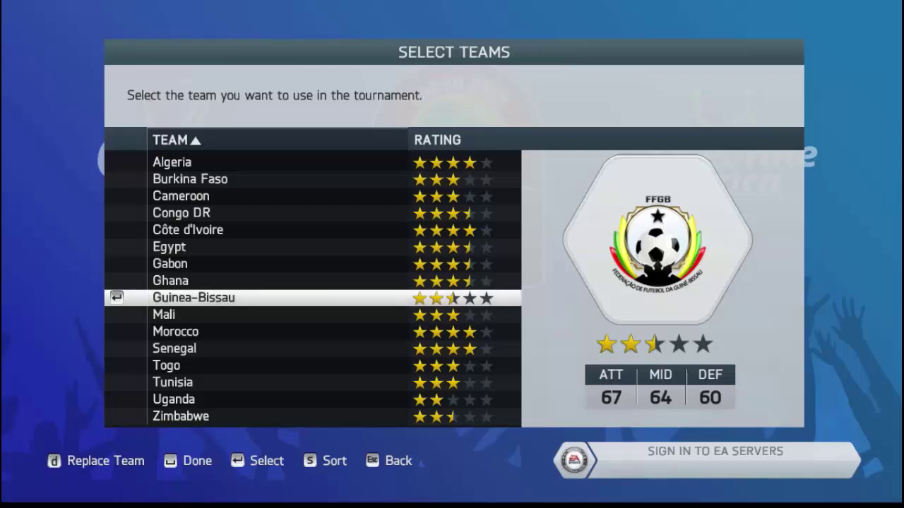
key(Down)
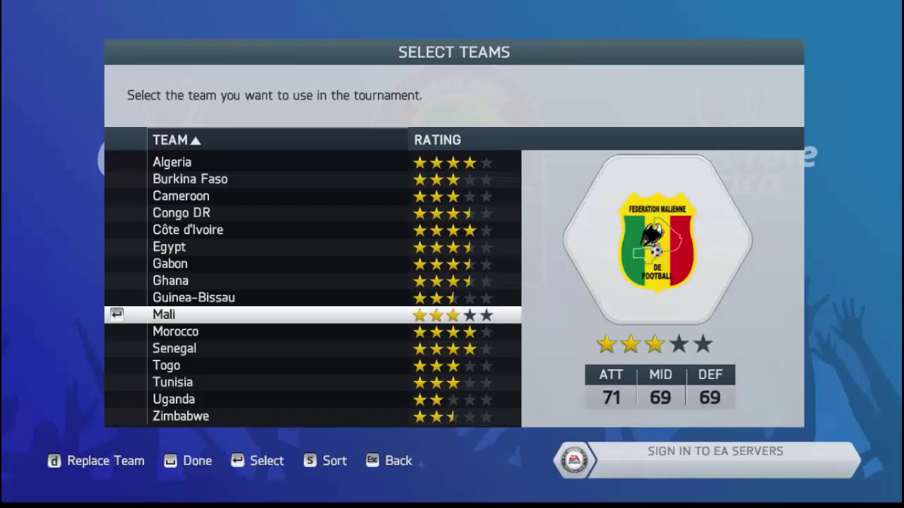
key(Down)
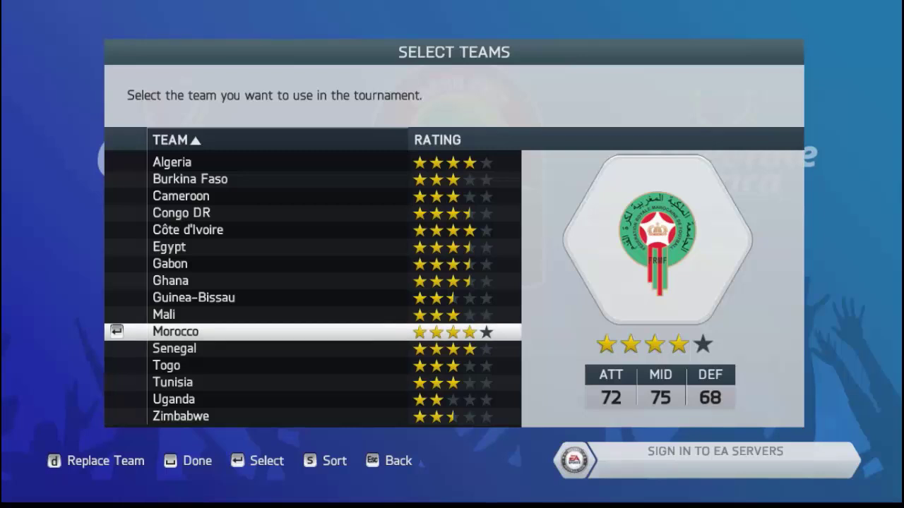
key(Down)
key(Down)
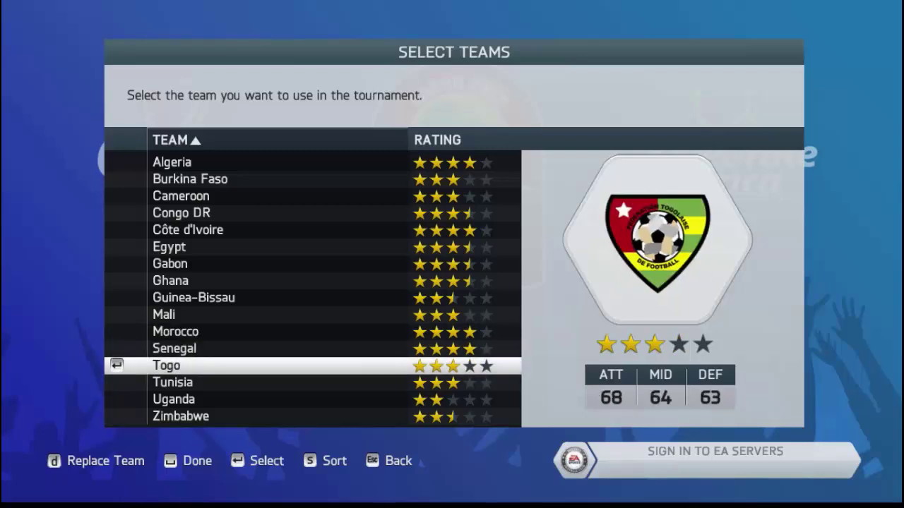
key(Down)
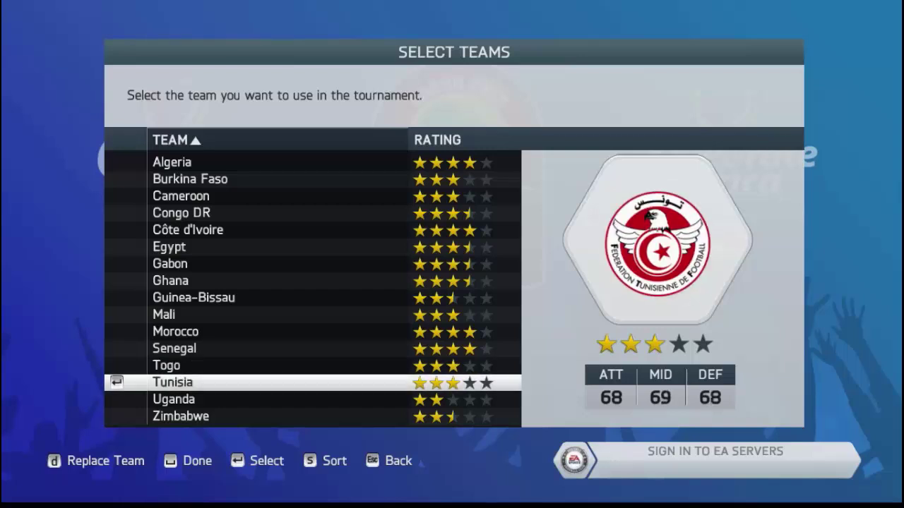
key(Down)
key(Down)
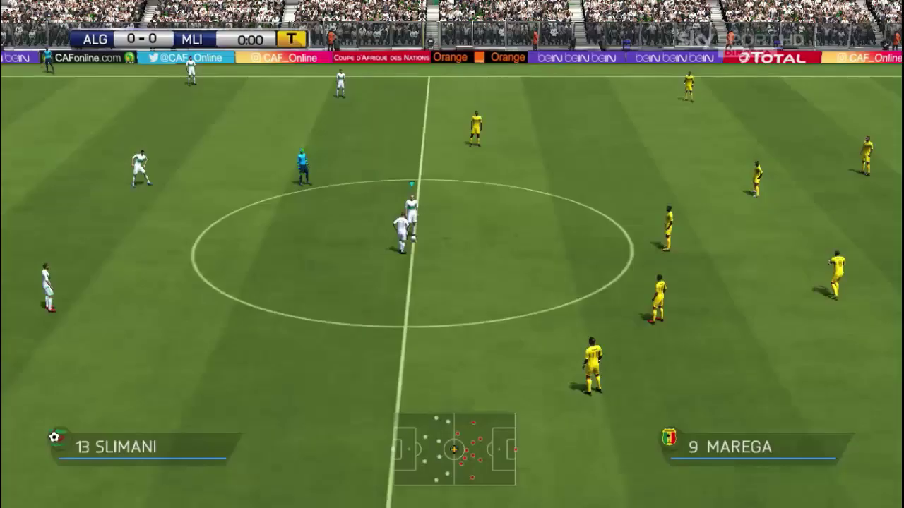
key(s)
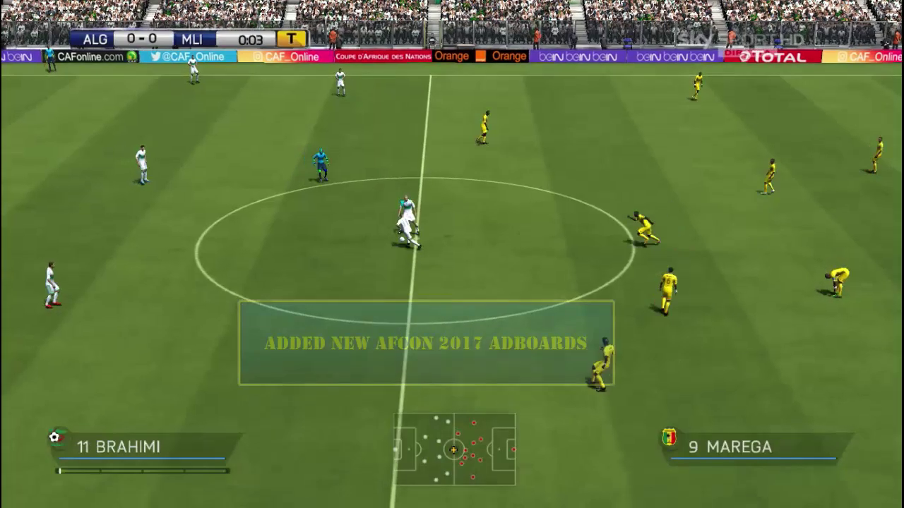
key(s)
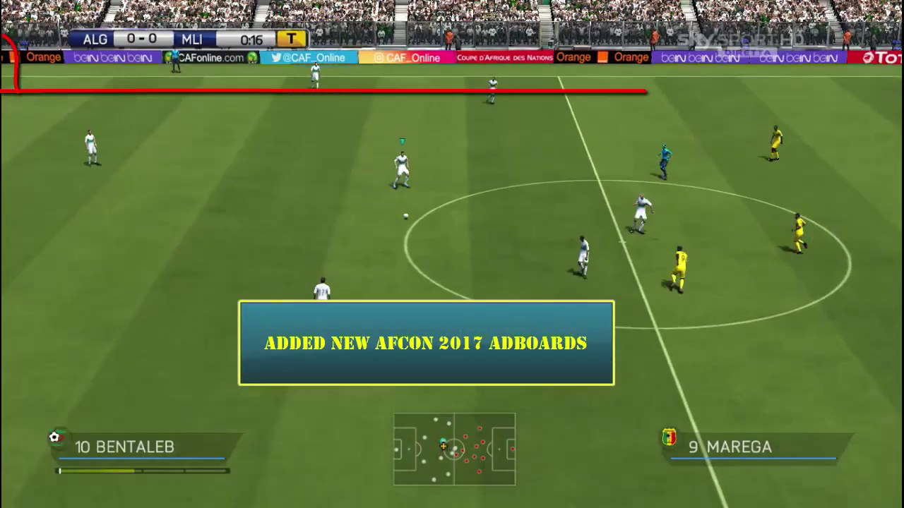
key(s)
key(s)
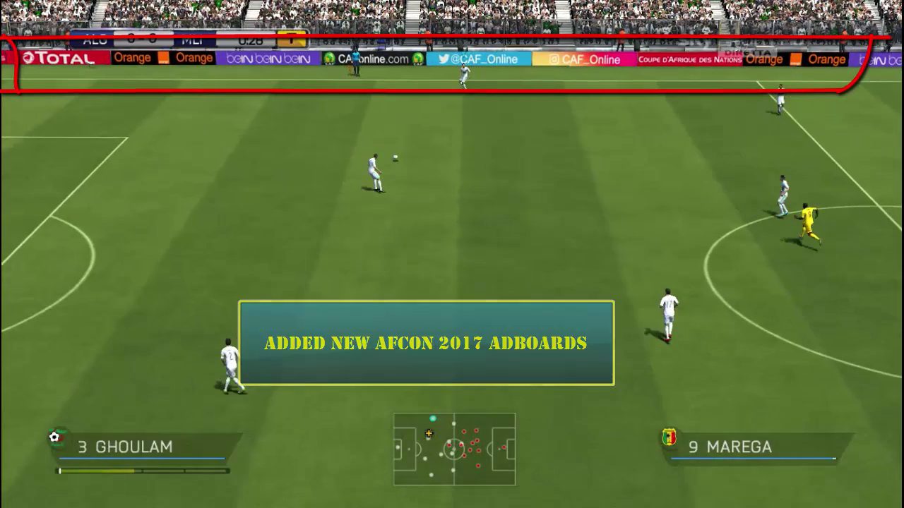
key(s)
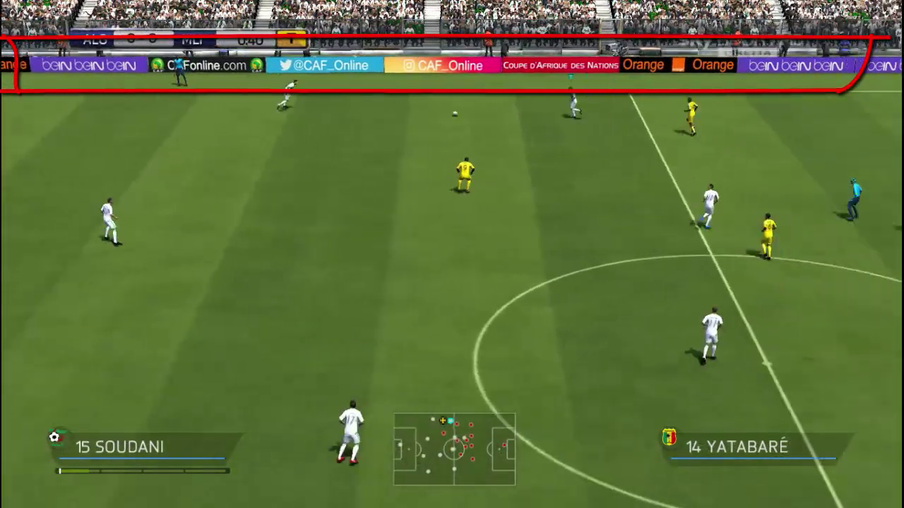
key(s)
key(s)
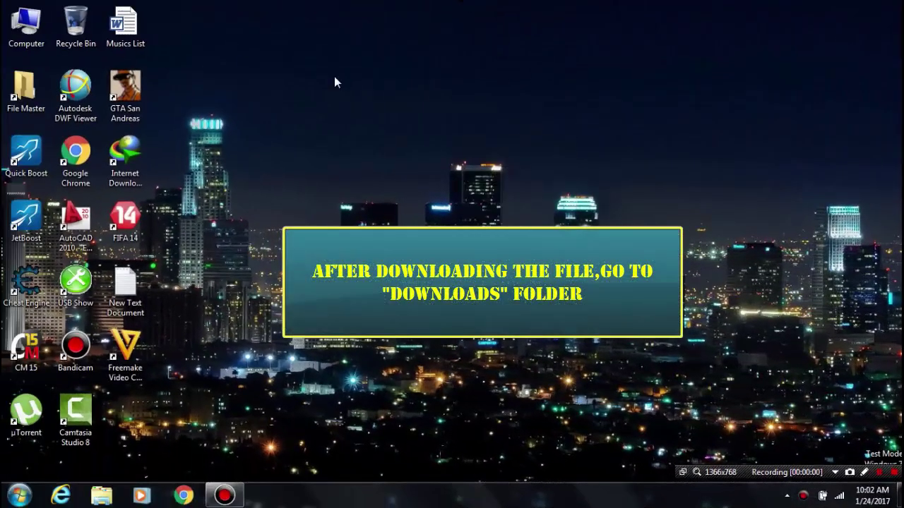
Step: Go to the Downloads folder and open the WinRAR extraction options for the FI-XIV-MWM1200 archive
double_click(34, 49)
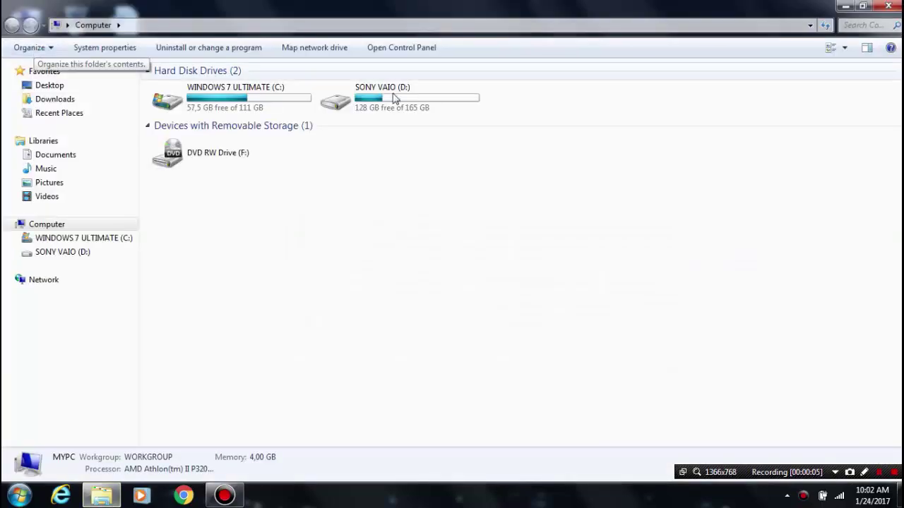
click(99, 106)
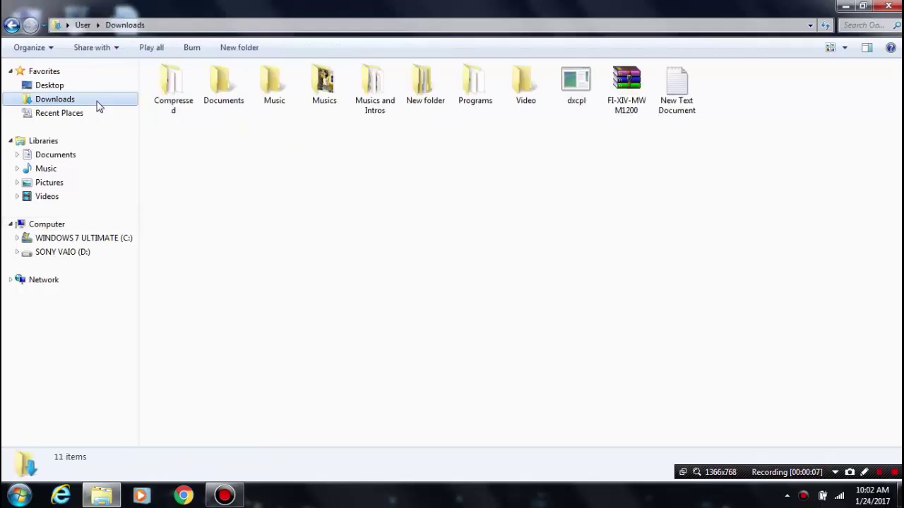
click(626, 106)
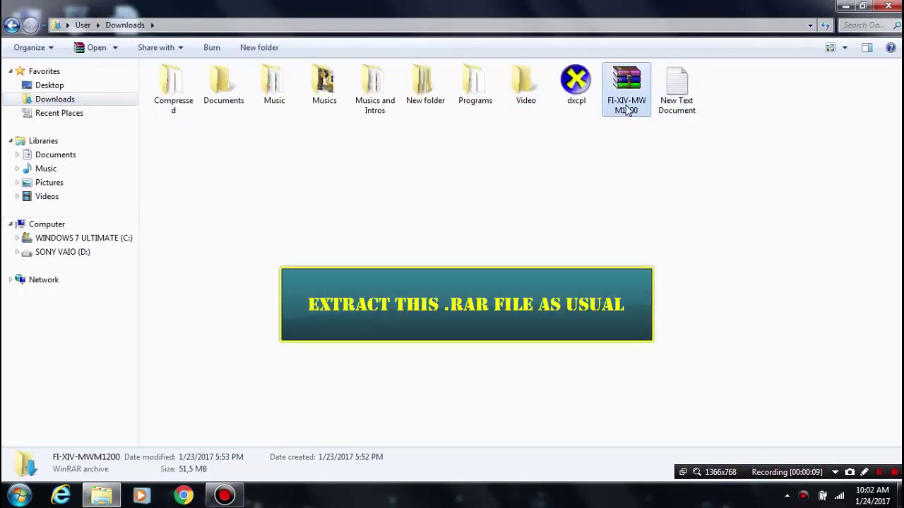
right_click(627, 111)
mouse_move(646, 160)
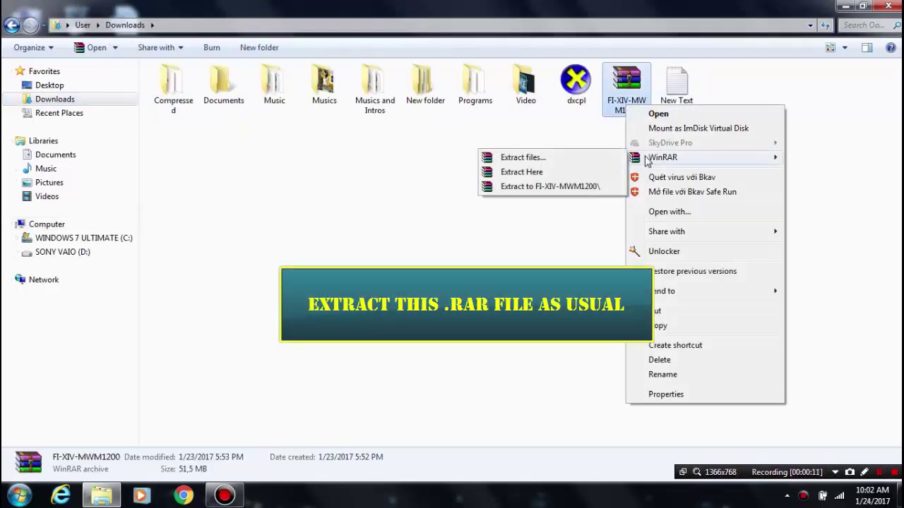
click(579, 162)
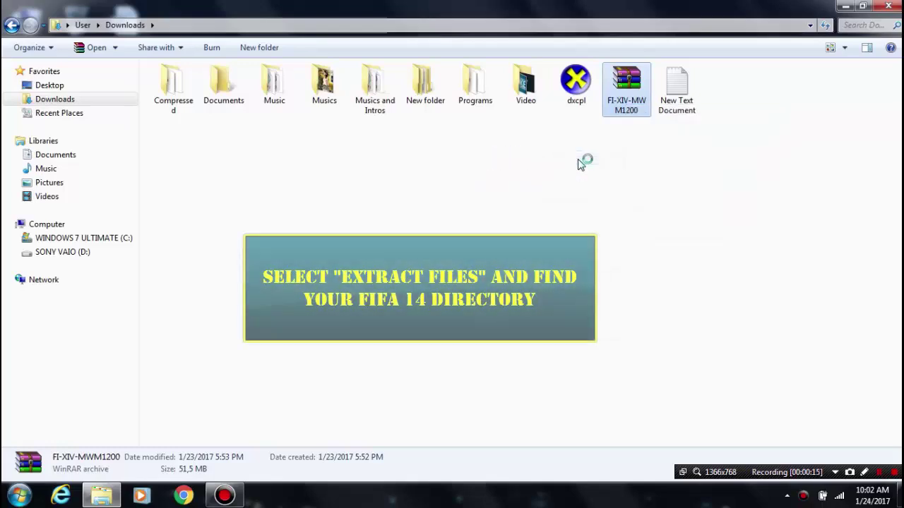
Step: Clear the view of the desktop and look up the FIFA 14 shortcut's file location to check the game's folder path
click(843, 6)
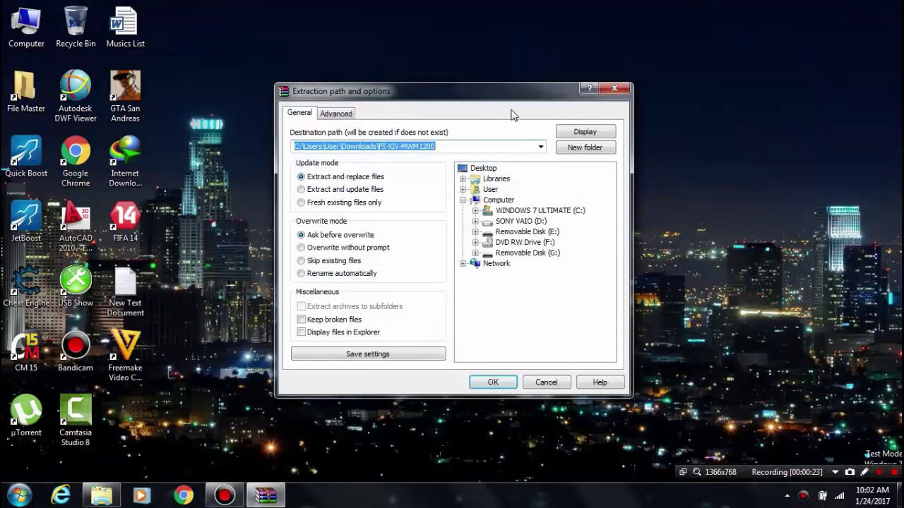
drag(475, 97, 519, 96)
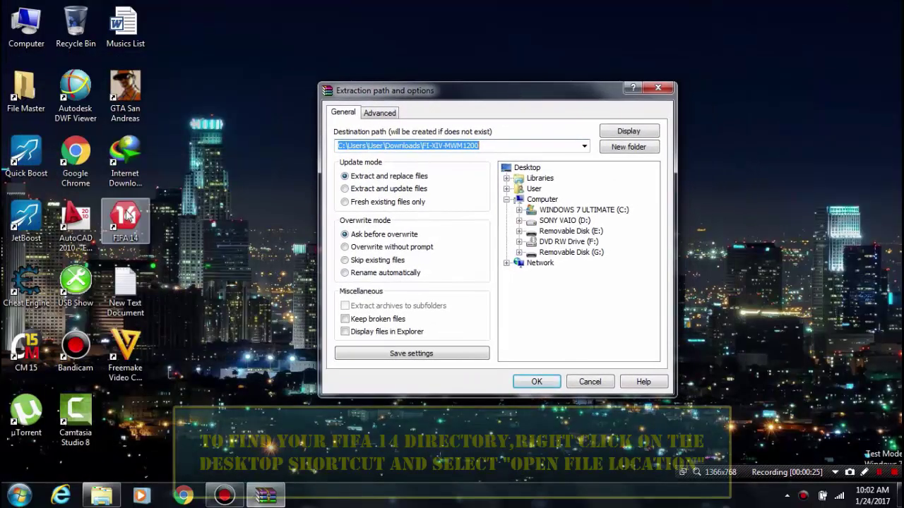
right_click(129, 218)
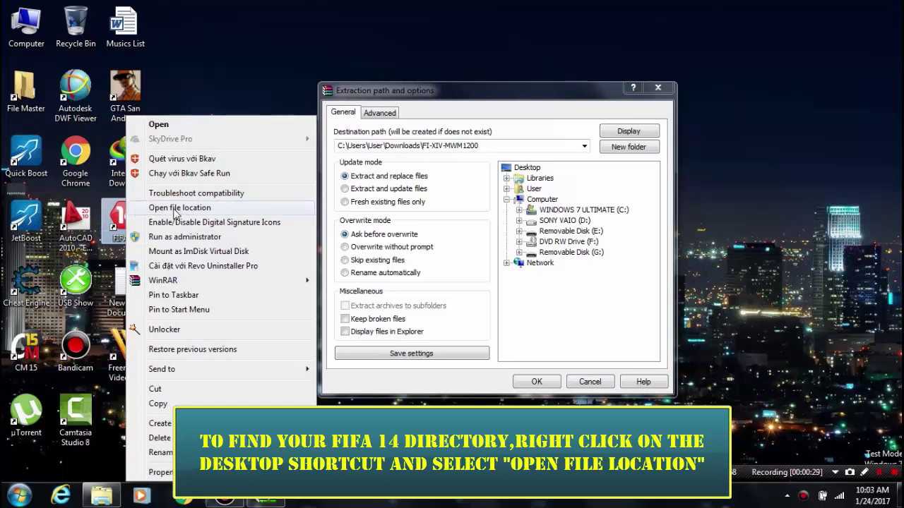
click(175, 211)
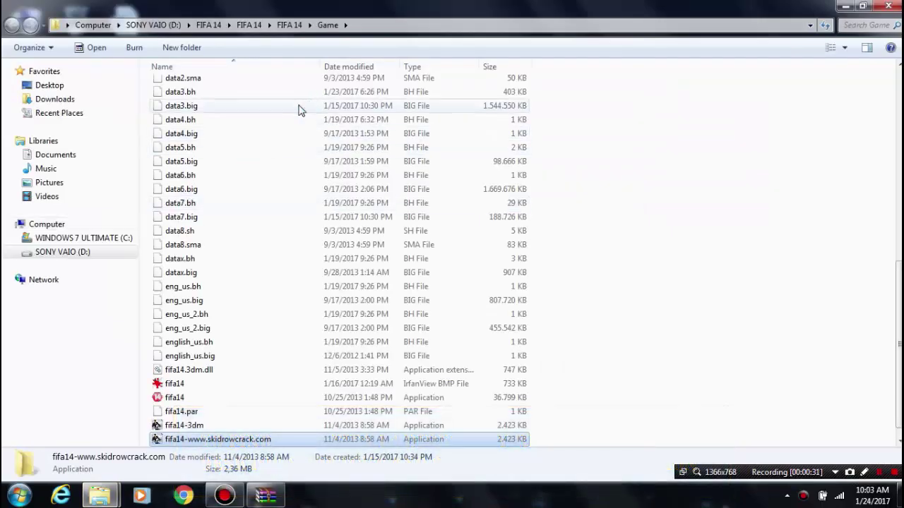
scroll(298, 109, up, 1)
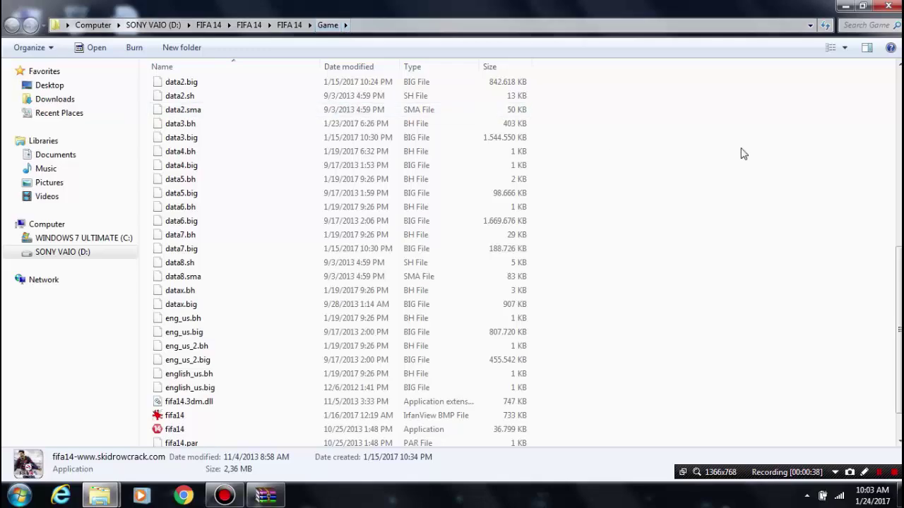
click(887, 5)
Step: Extract the archive to D:\FIFA 14\FIFA 14\FIFA 14, replacing all existing files
click(582, 221)
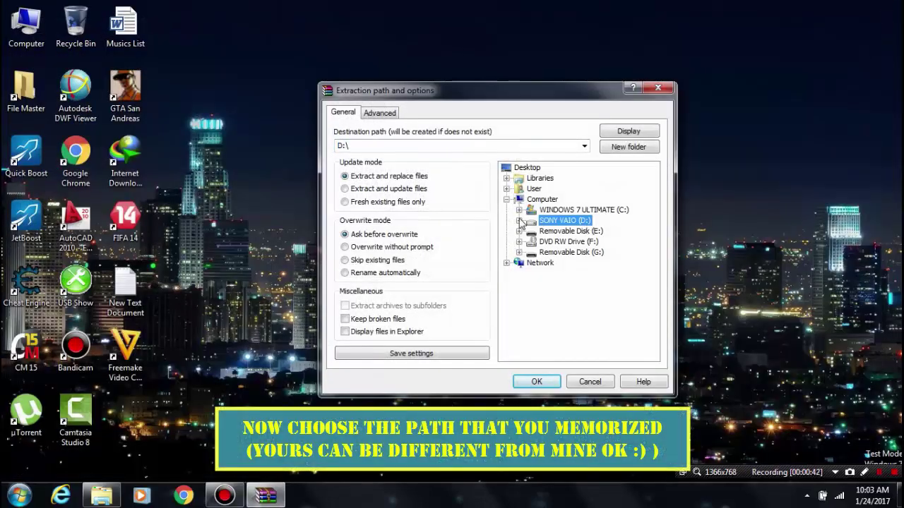
click(519, 221)
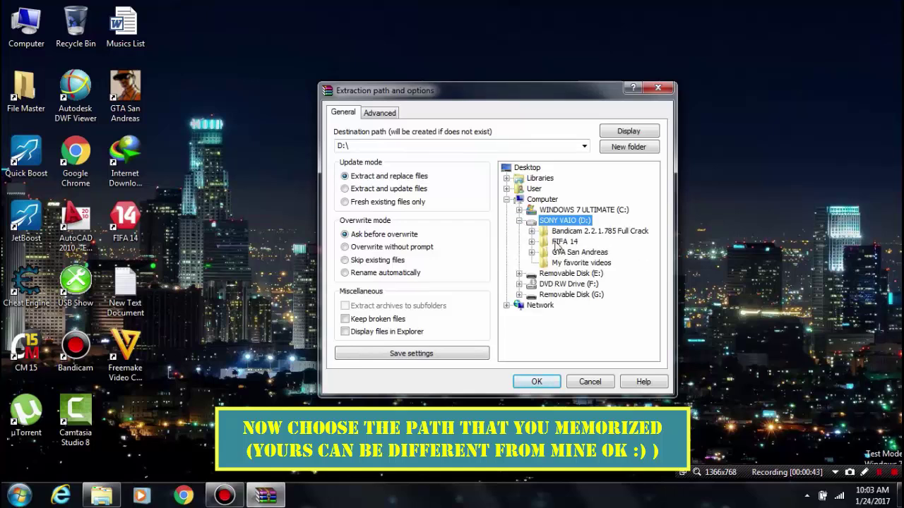
click(561, 241)
click(532, 242)
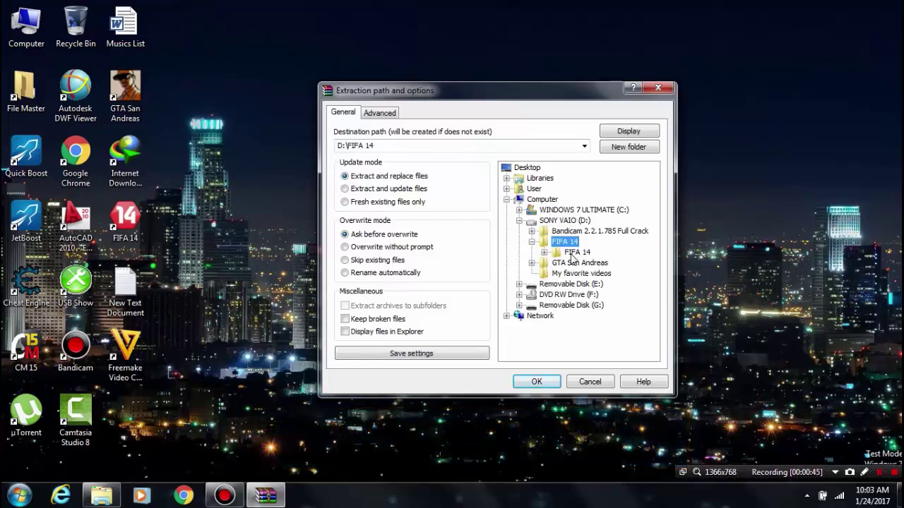
click(574, 253)
click(544, 252)
click(585, 264)
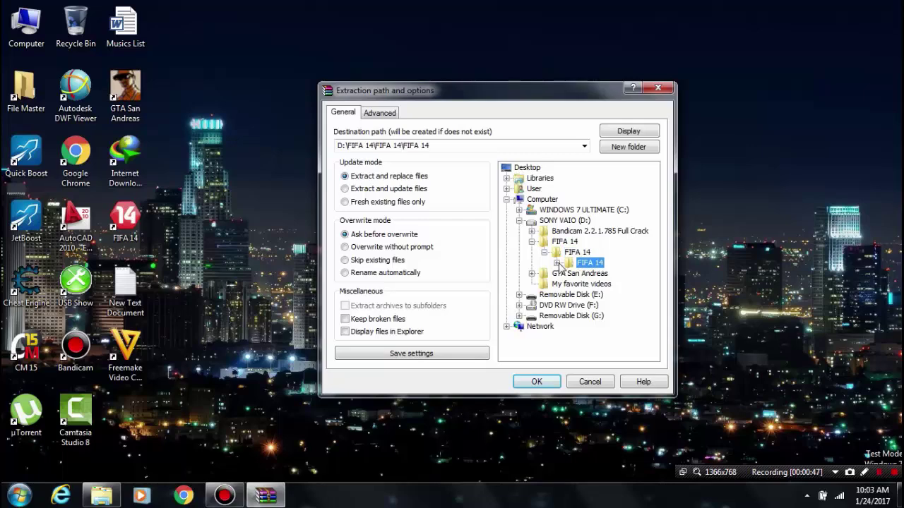
click(556, 263)
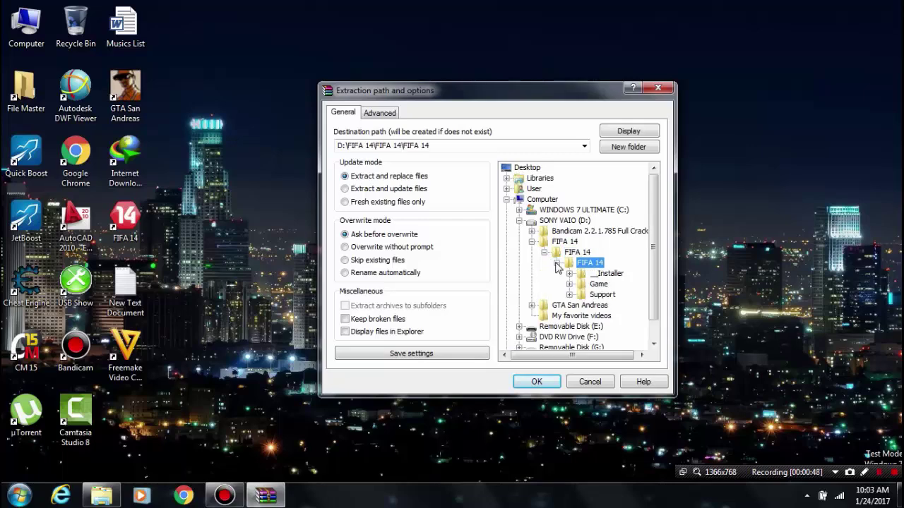
click(536, 381)
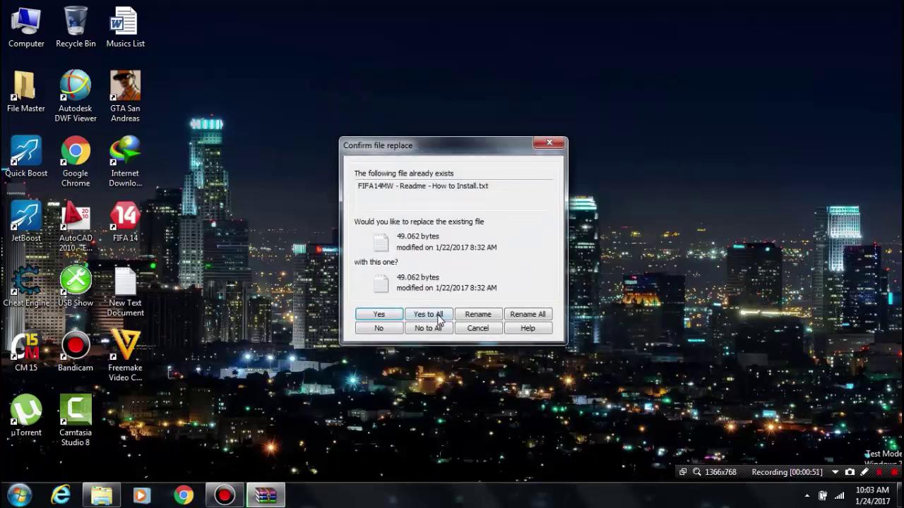
click(421, 316)
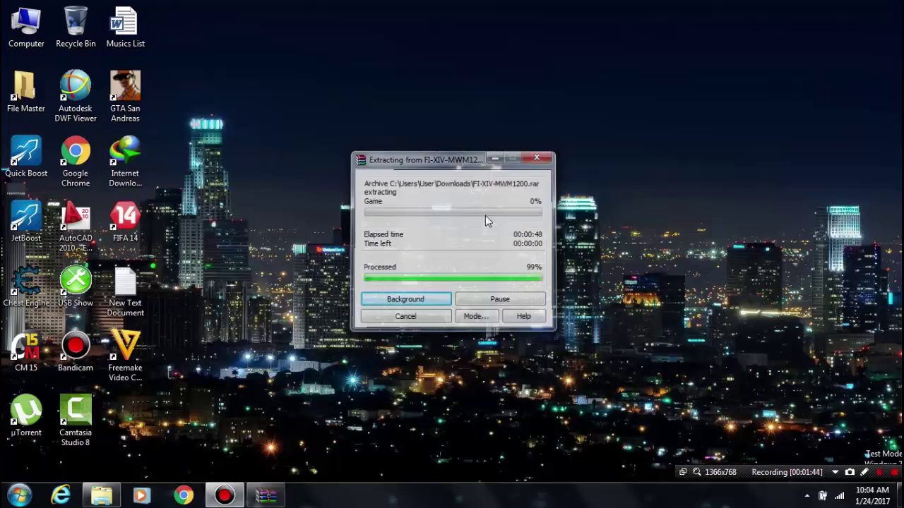
right_click(364, 154)
click(390, 187)
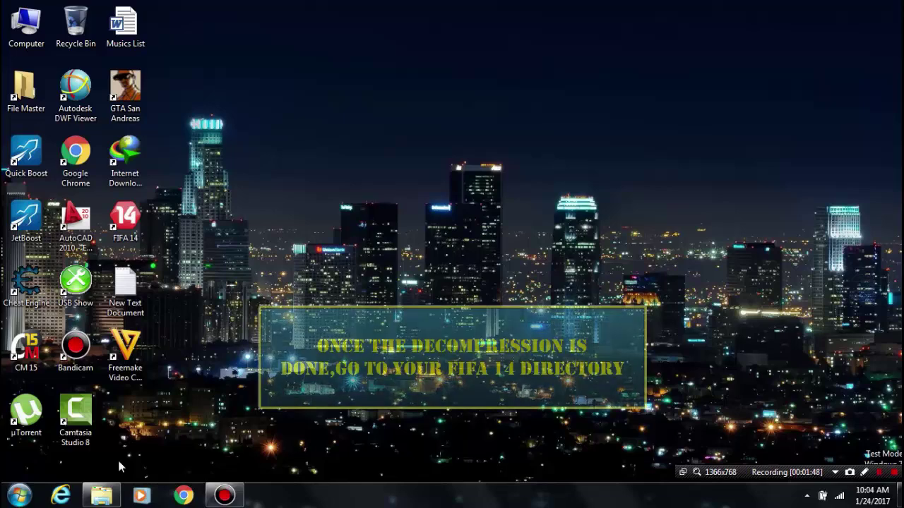
Step: Open the game folder D:\FIFA 14\FIFA 14\FIFA 14 in the file explorer
click(101, 495)
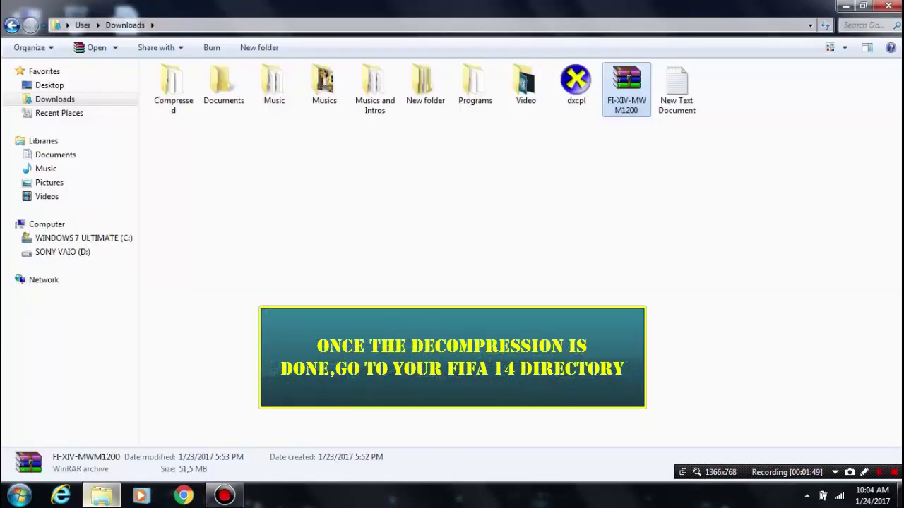
click(51, 258)
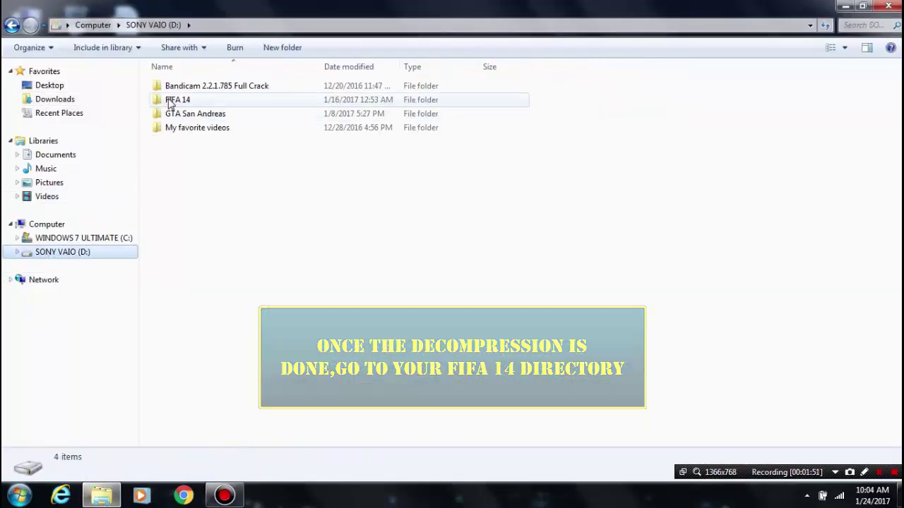
double_click(168, 97)
double_click(169, 93)
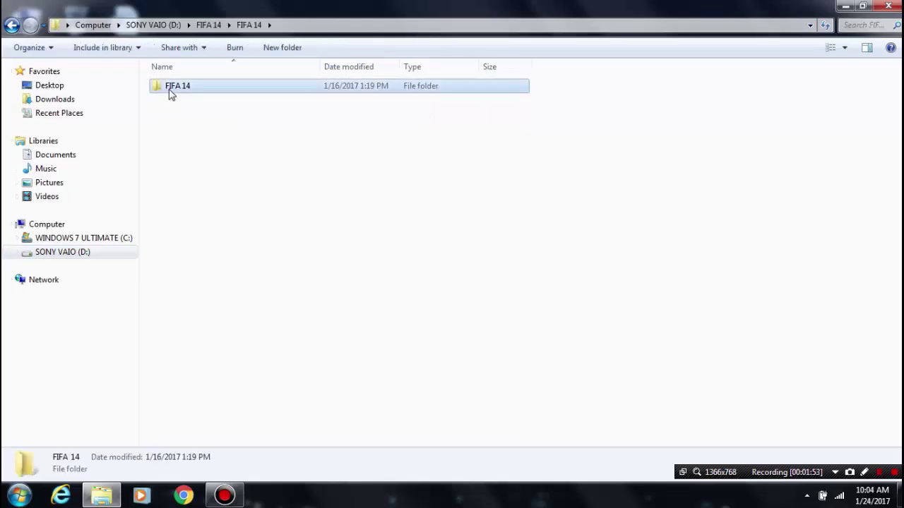
double_click(169, 93)
Step: Run ModdingWayInstaller as administrator and start installing the mod
click(158, 197)
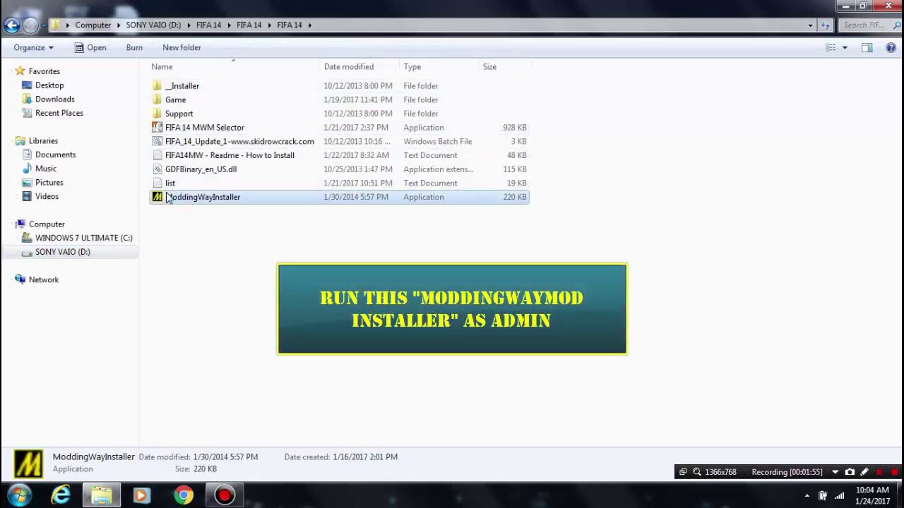
right_click(166, 199)
click(175, 200)
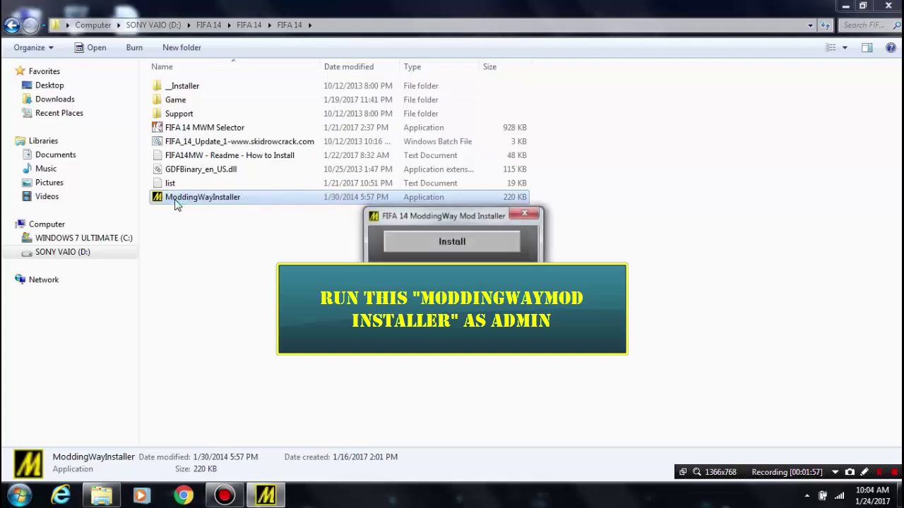
click(454, 243)
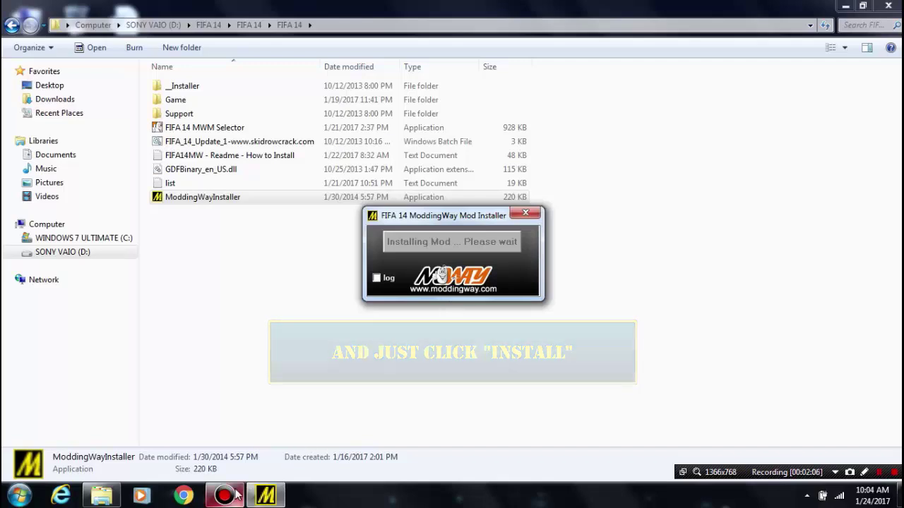
Step: Close the mod installer once the installation has finished and refresh the game folder
mouse_move(237, 492)
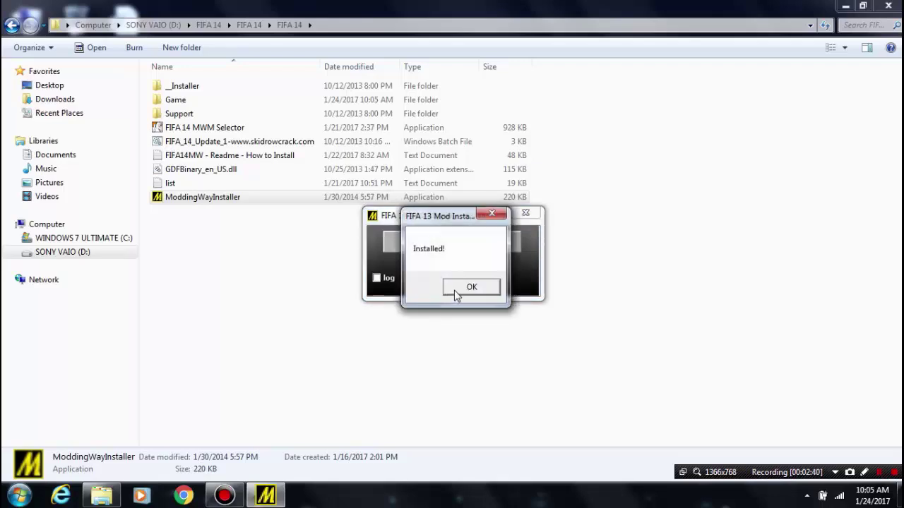
click(453, 290)
click(527, 213)
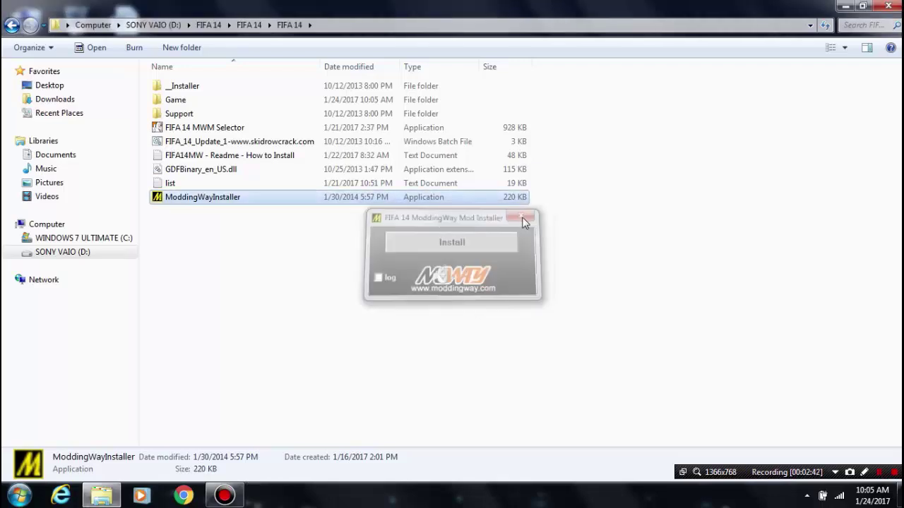
click(401, 295)
right_click(401, 285)
click(434, 337)
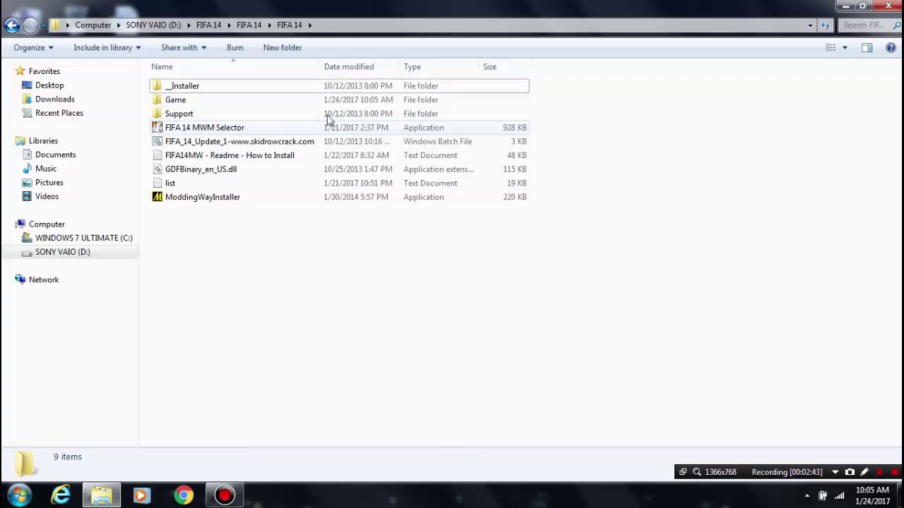
Step: Run FIFA 14 MWM Selector as administrator and select the Africa Cup of Nations 2017 database
right_click(283, 130)
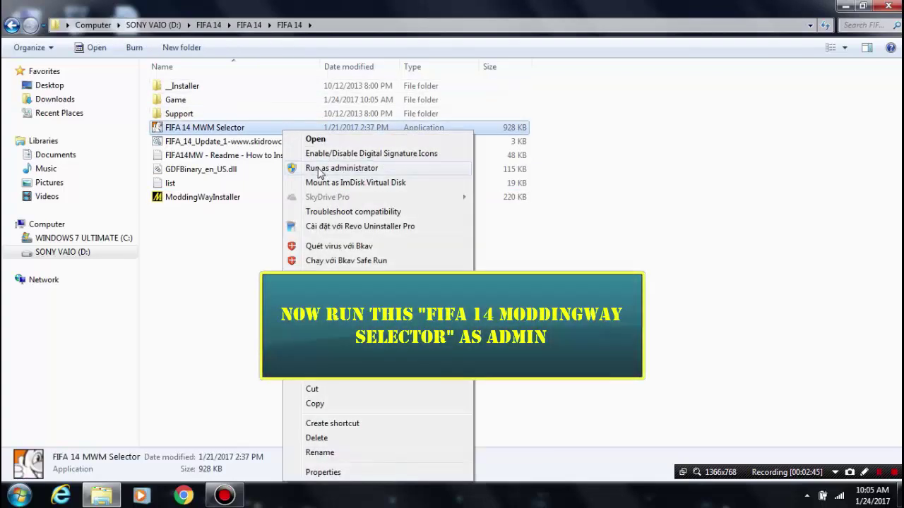
click(333, 169)
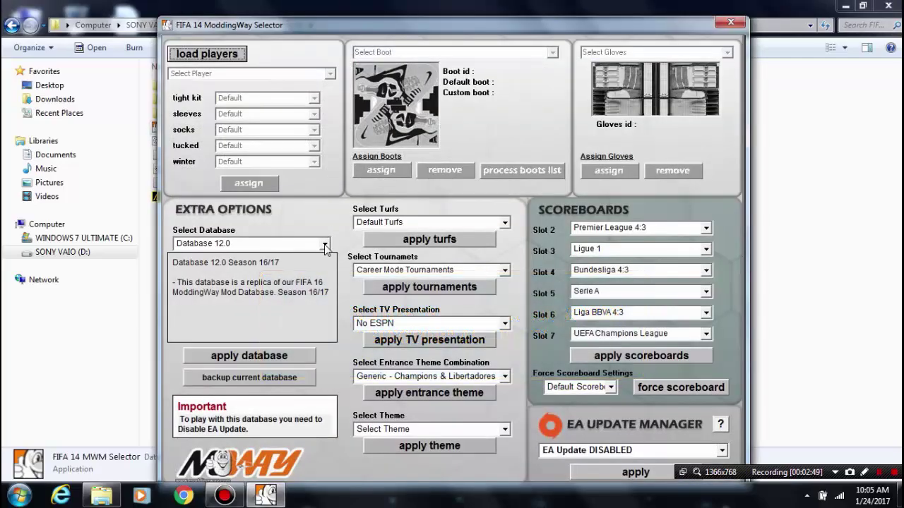
click(325, 245)
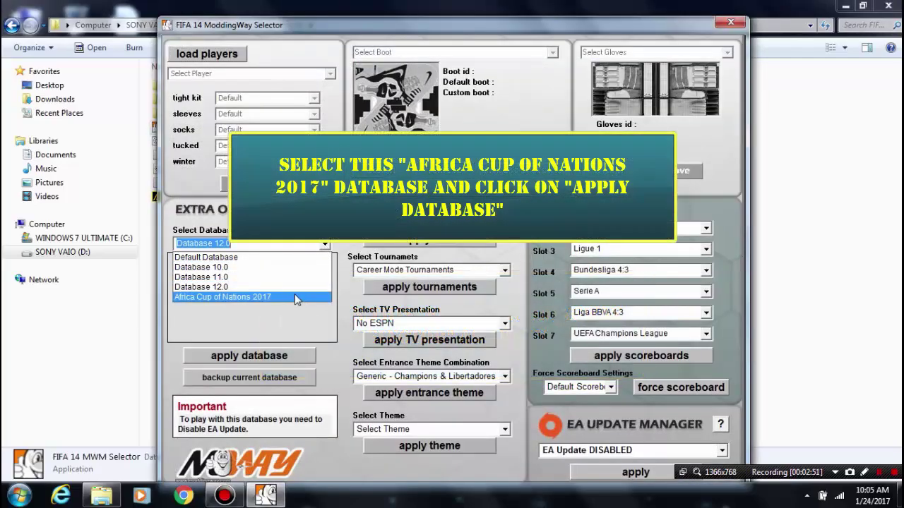
click(294, 297)
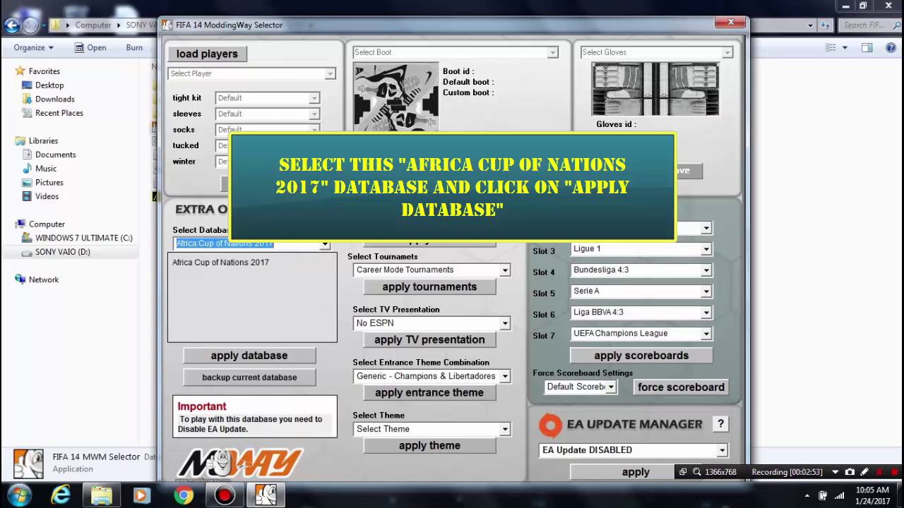
click(273, 243)
double_click(272, 243)
click(273, 244)
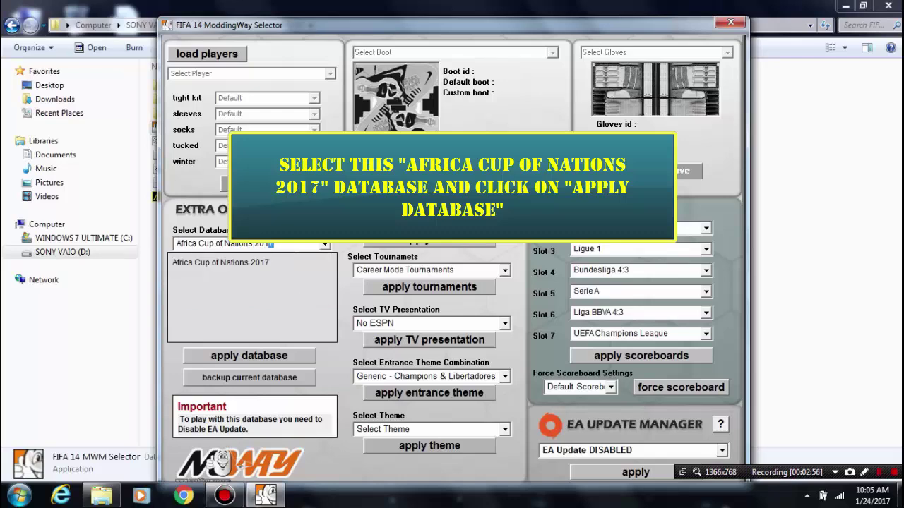
drag(273, 244, 247, 243)
double_click(272, 243)
click(273, 244)
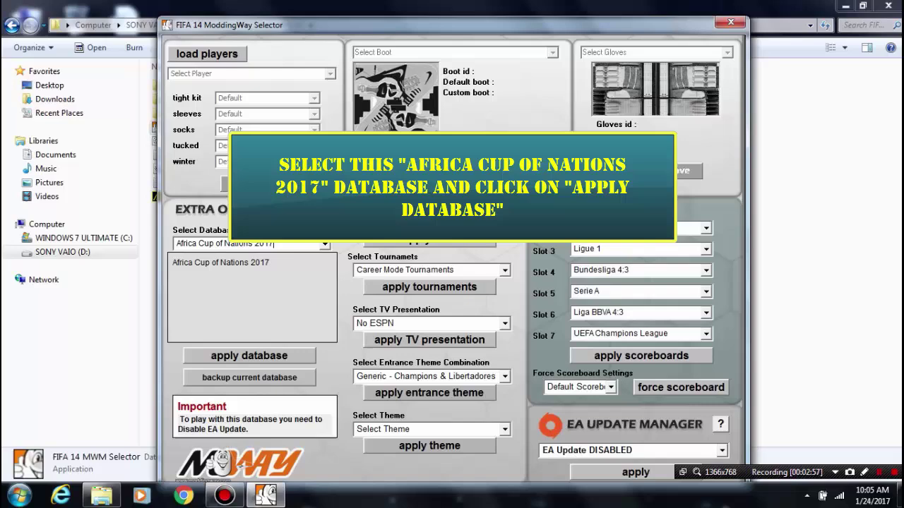
Step: Apply the Africa Cup of Nations 2017 database to the game and accept the database change
click(265, 353)
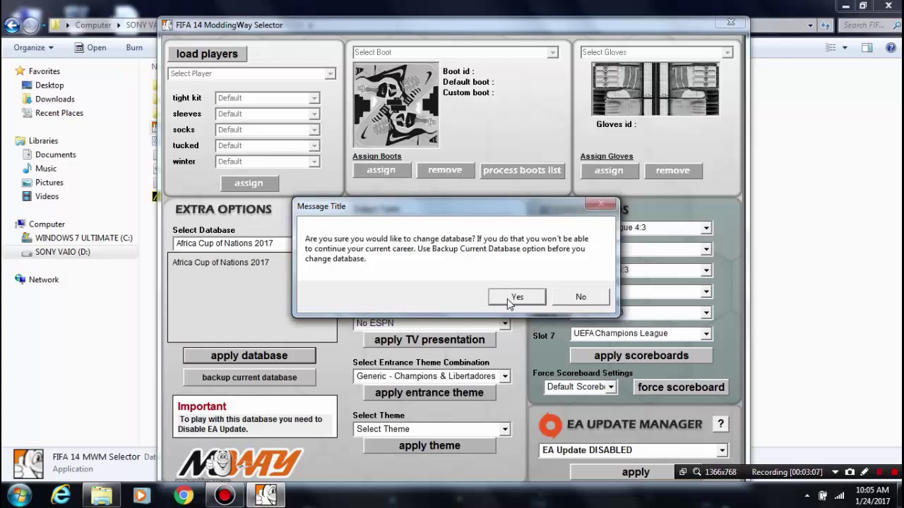
click(514, 297)
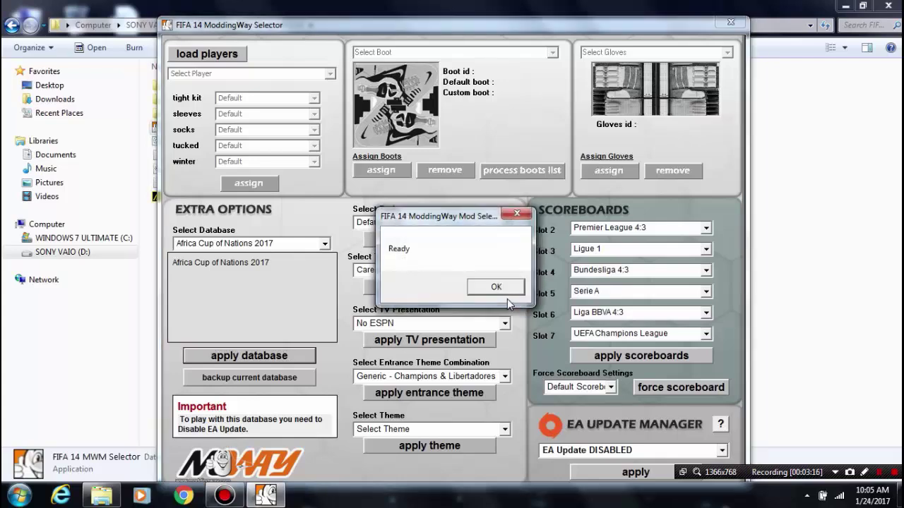
click(504, 288)
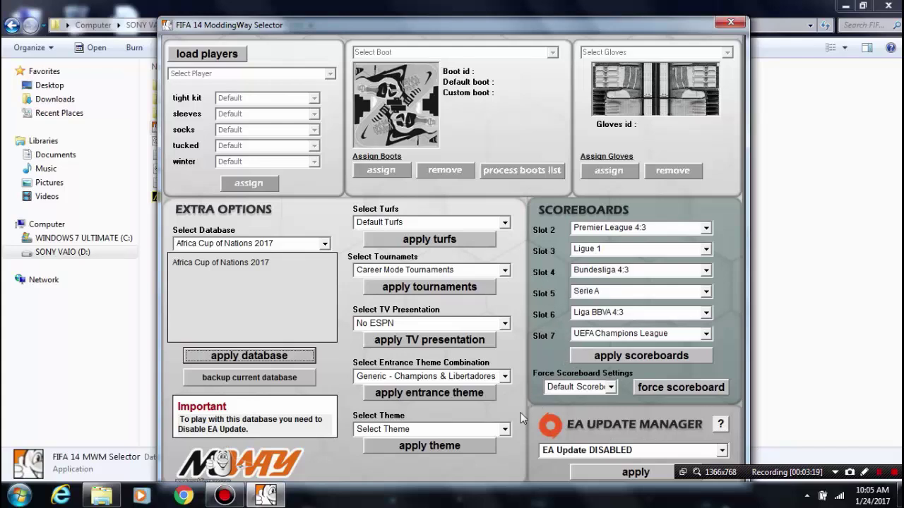
Step: Choose the Default theme and apply EA Update DISABLED in the EA Update Manager
click(504, 431)
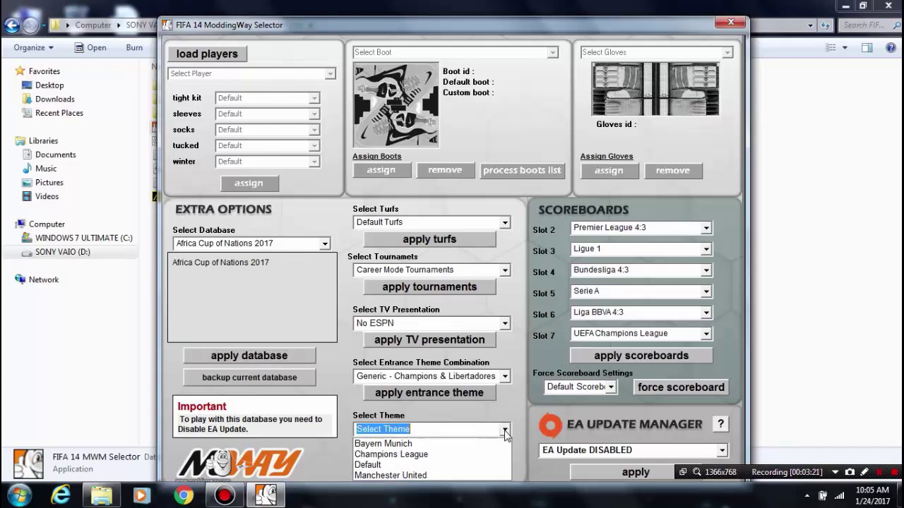
click(472, 465)
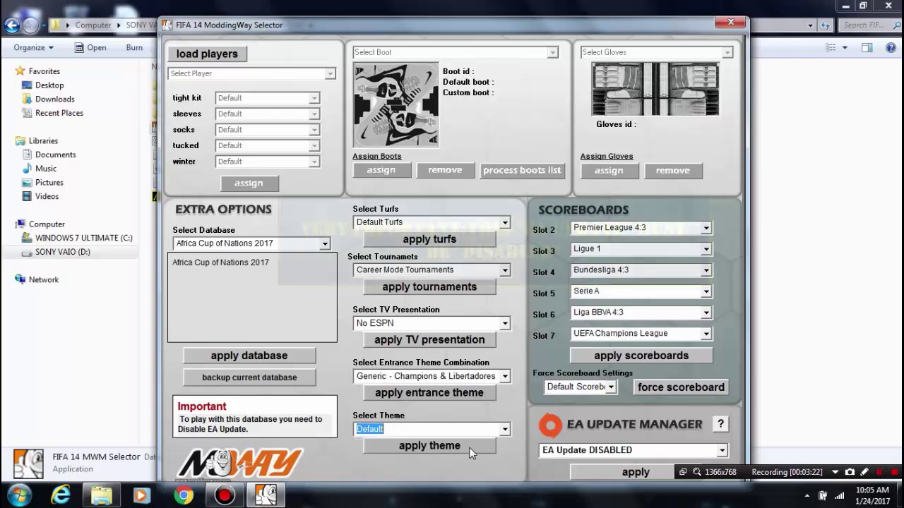
click(722, 452)
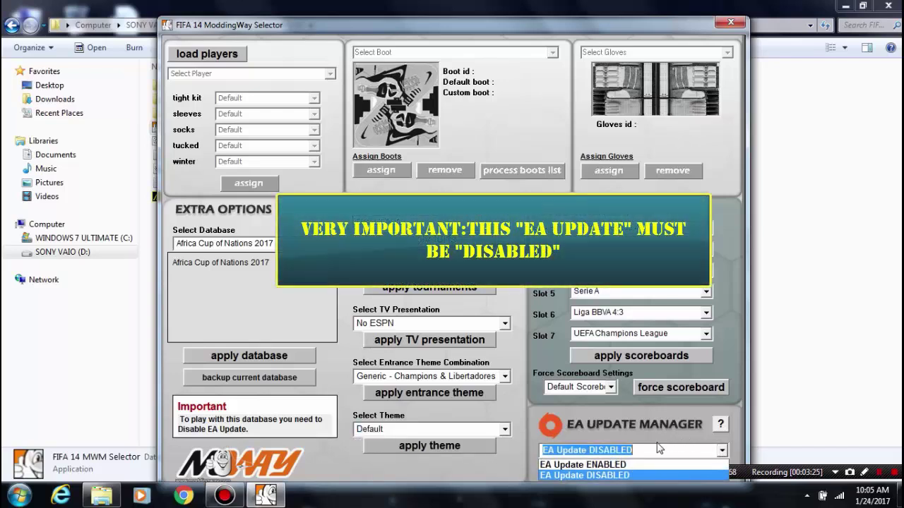
click(610, 477)
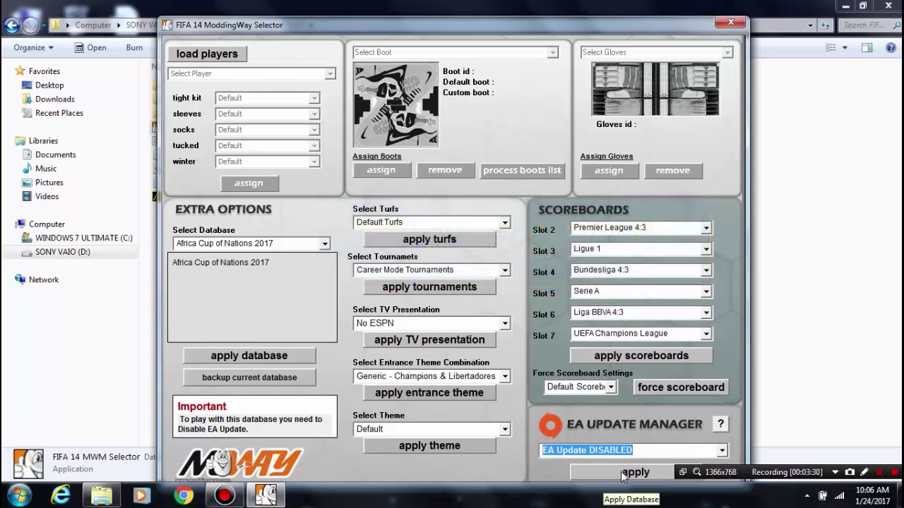
click(623, 474)
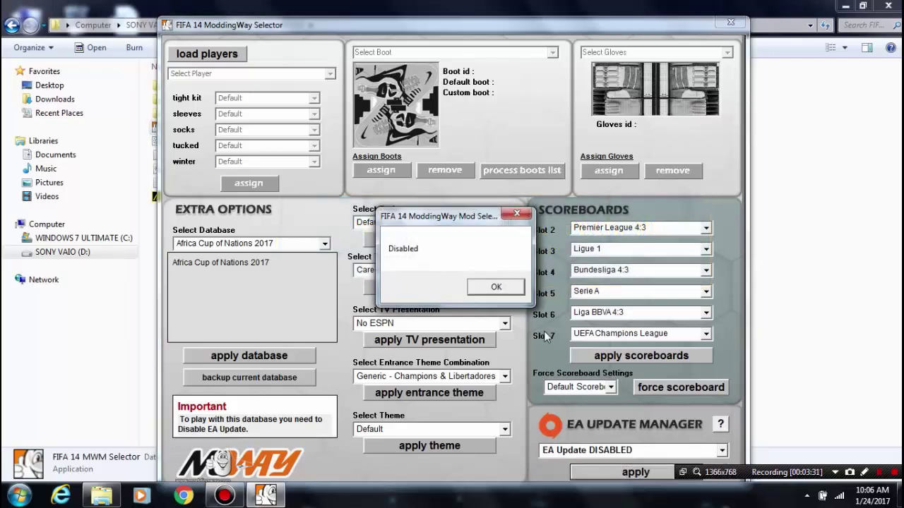
click(508, 287)
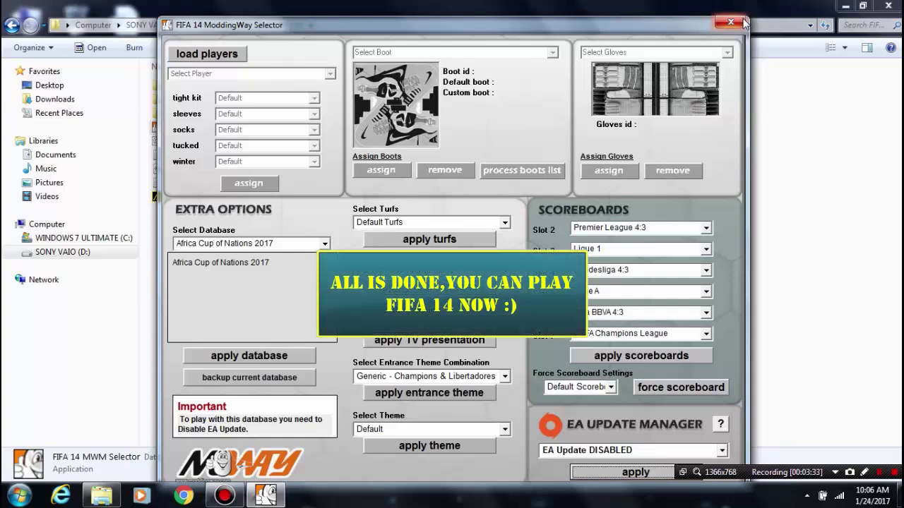
Step: Close the ModdingWay Selector and minimize the game folder to reach the FIFA 14 shortcut on the desktop
click(744, 23)
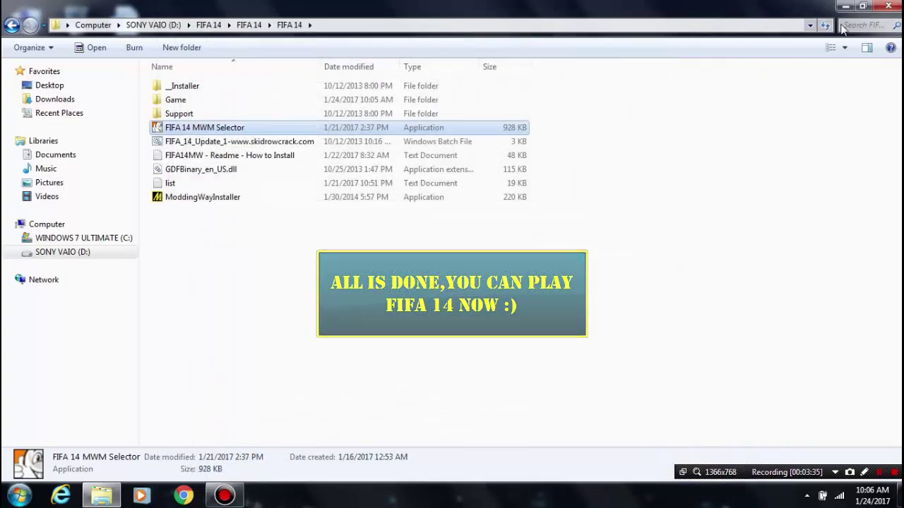
click(844, 12)
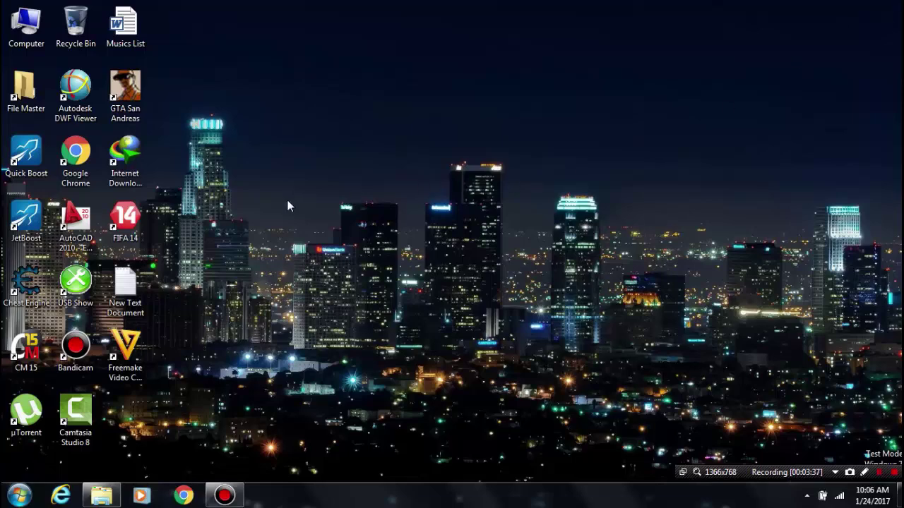
click(146, 224)
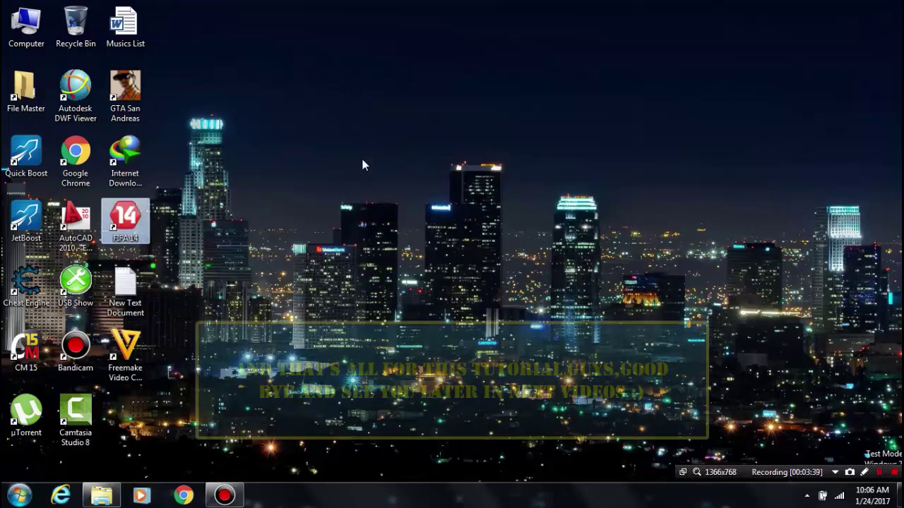
right_click(373, 146)
click(410, 182)
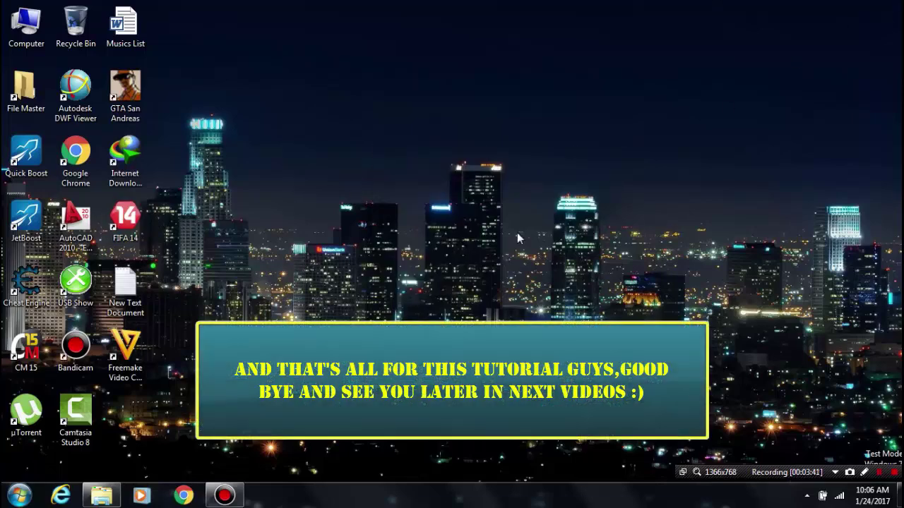
right_click(403, 146)
click(448, 187)
right_click(379, 149)
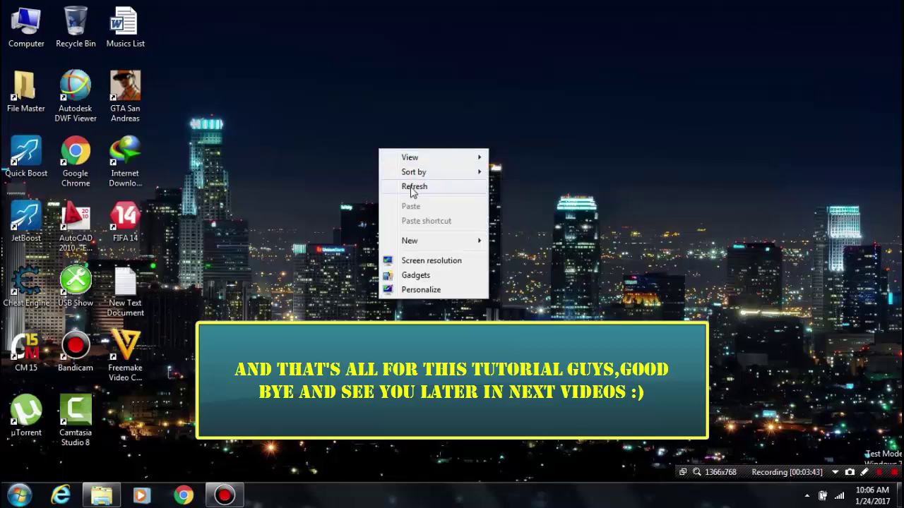
click(413, 191)
right_click(402, 167)
click(437, 205)
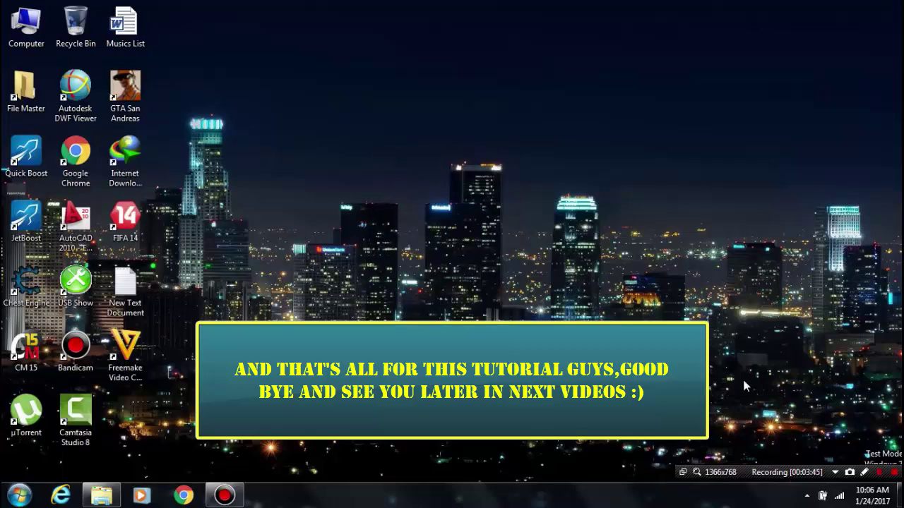